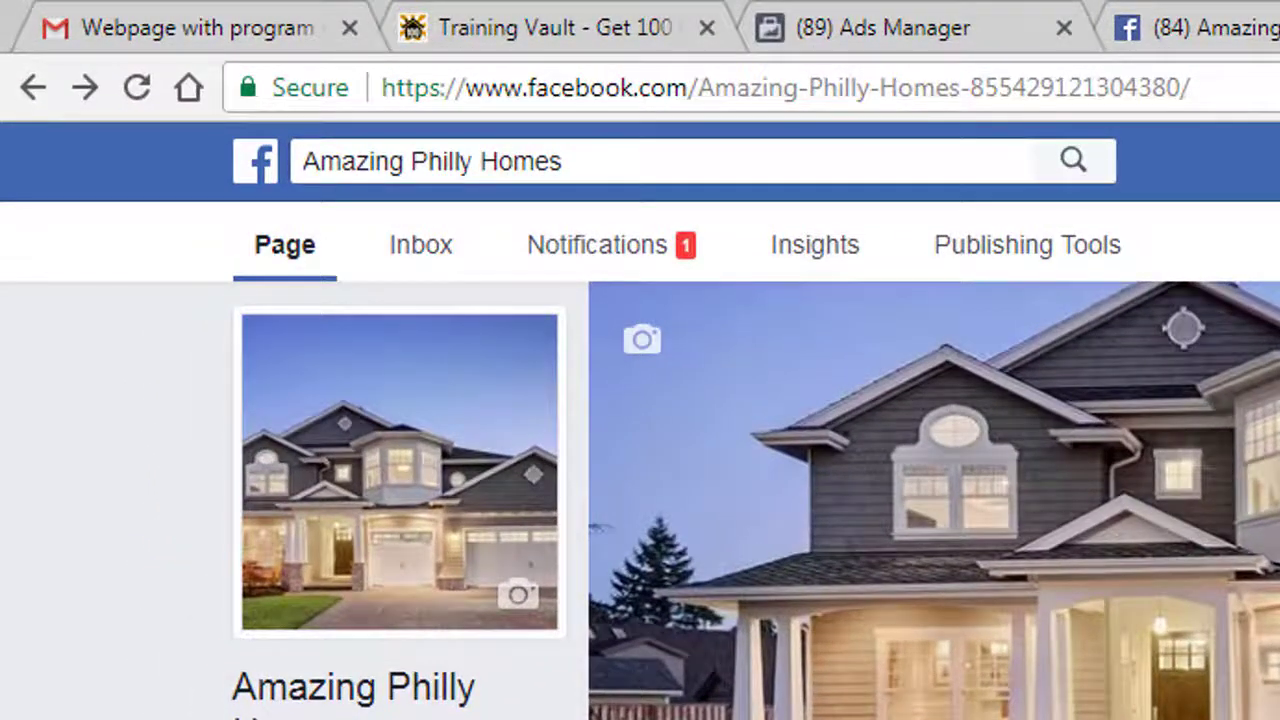
Select the page's long numeric web address, then switch to the Amazing Philadelphia Homes tab.
{"action": "left_click_drag", "start_coordinate": [1251, 89], "coordinate": [374, 87]}
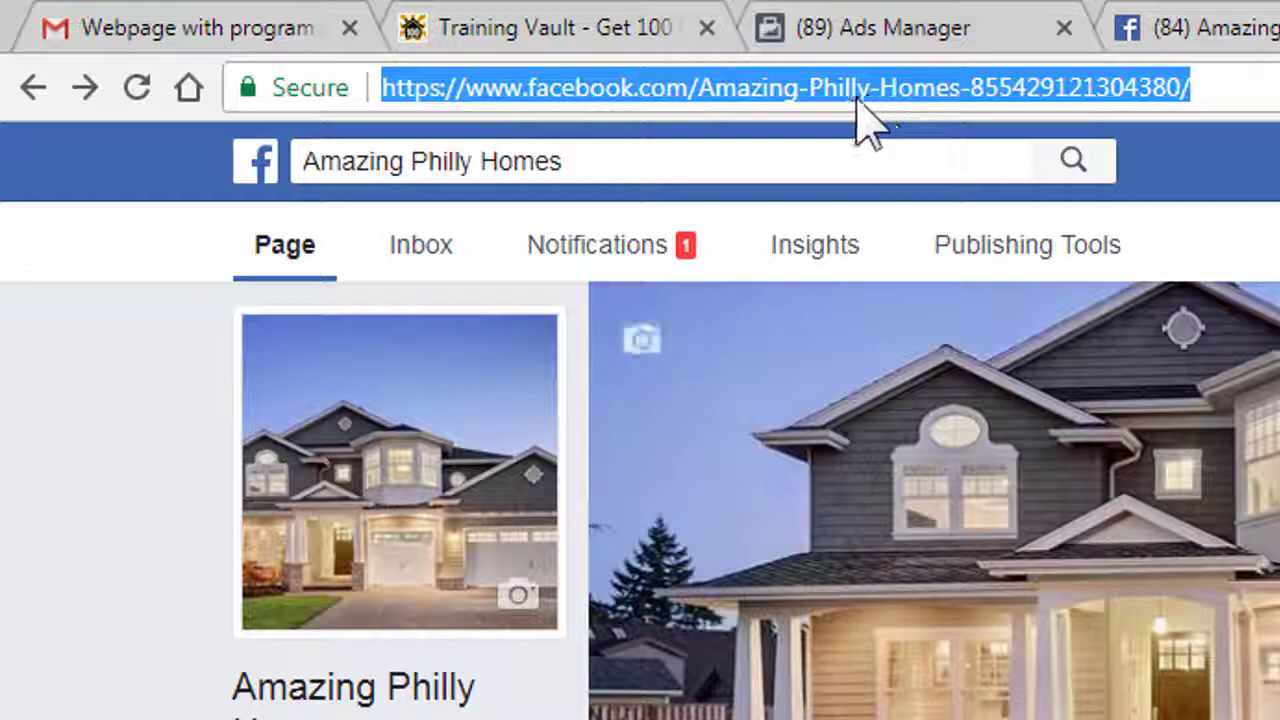
{"action": "left_click", "coordinate": [1266, 23]}
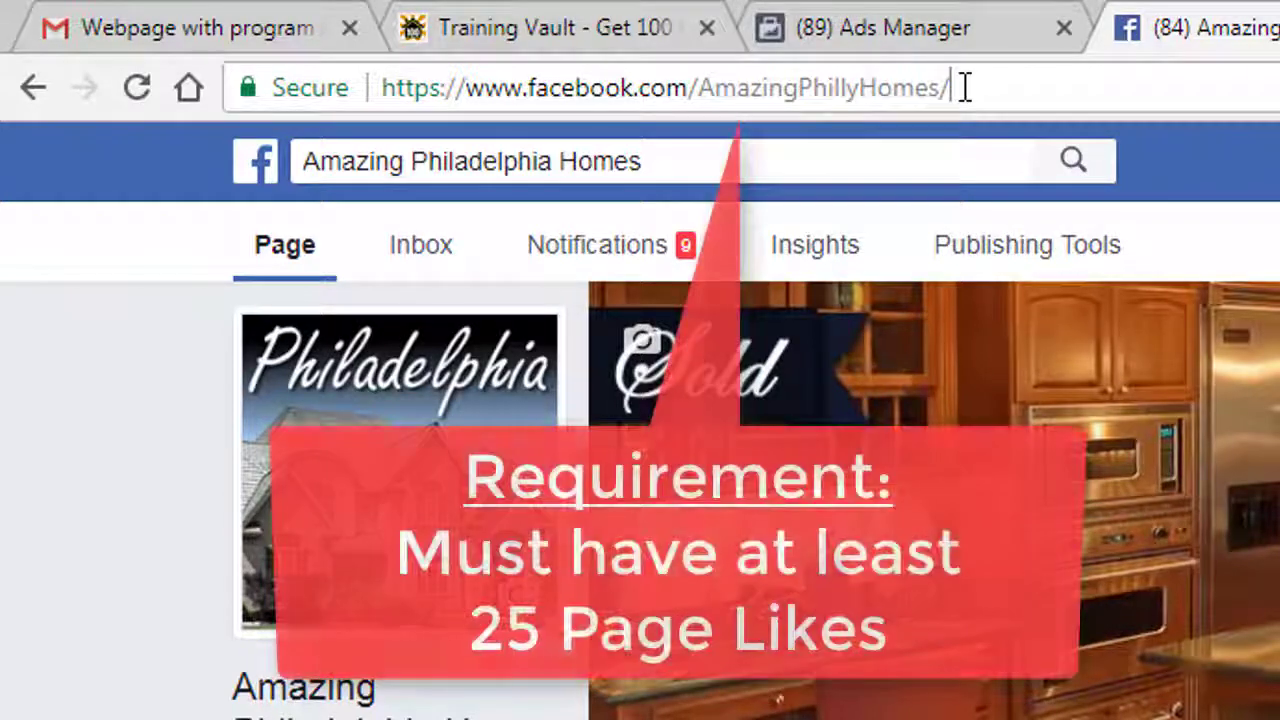
{"action": "left_click", "coordinate": [965, 88]}
{"action": "left_click", "coordinate": [975, 88]}
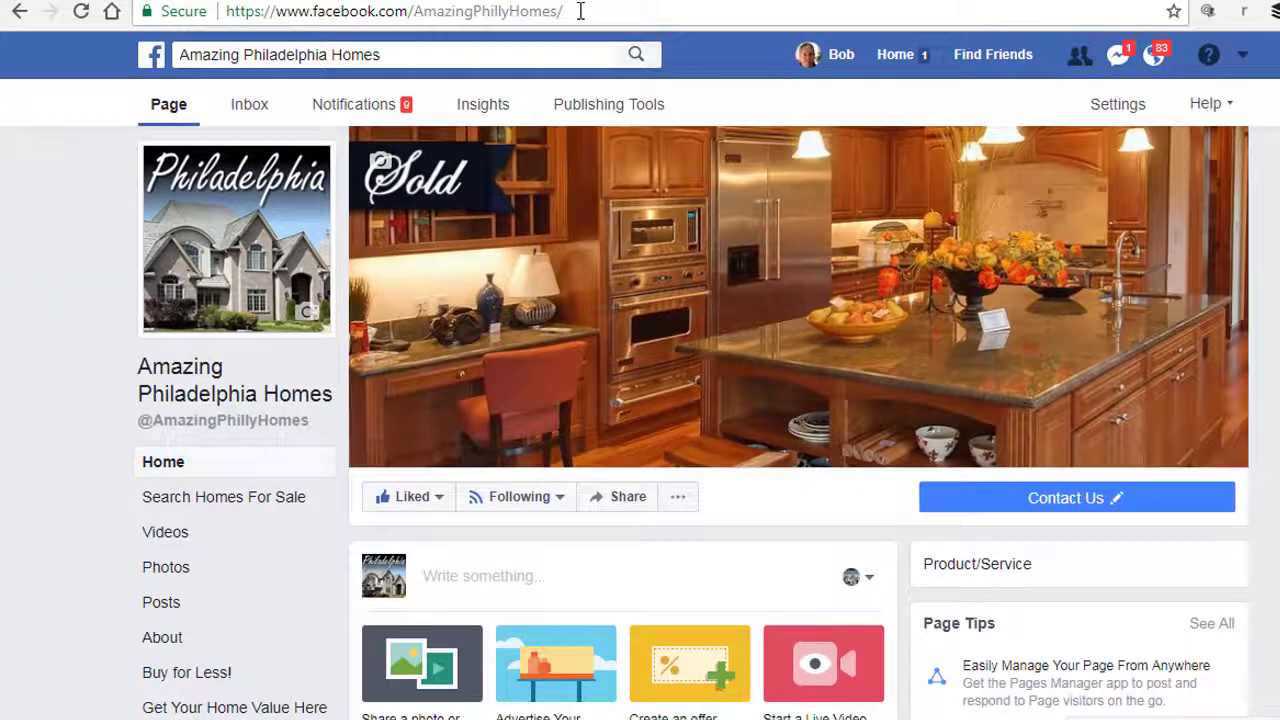
{"action": "scroll", "coordinate": [119, 494], "scroll_direction": "down", "scroll_amount": 1}
{"action": "scroll", "coordinate": [70, 252], "scroll_direction": "down", "scroll_amount": 2}
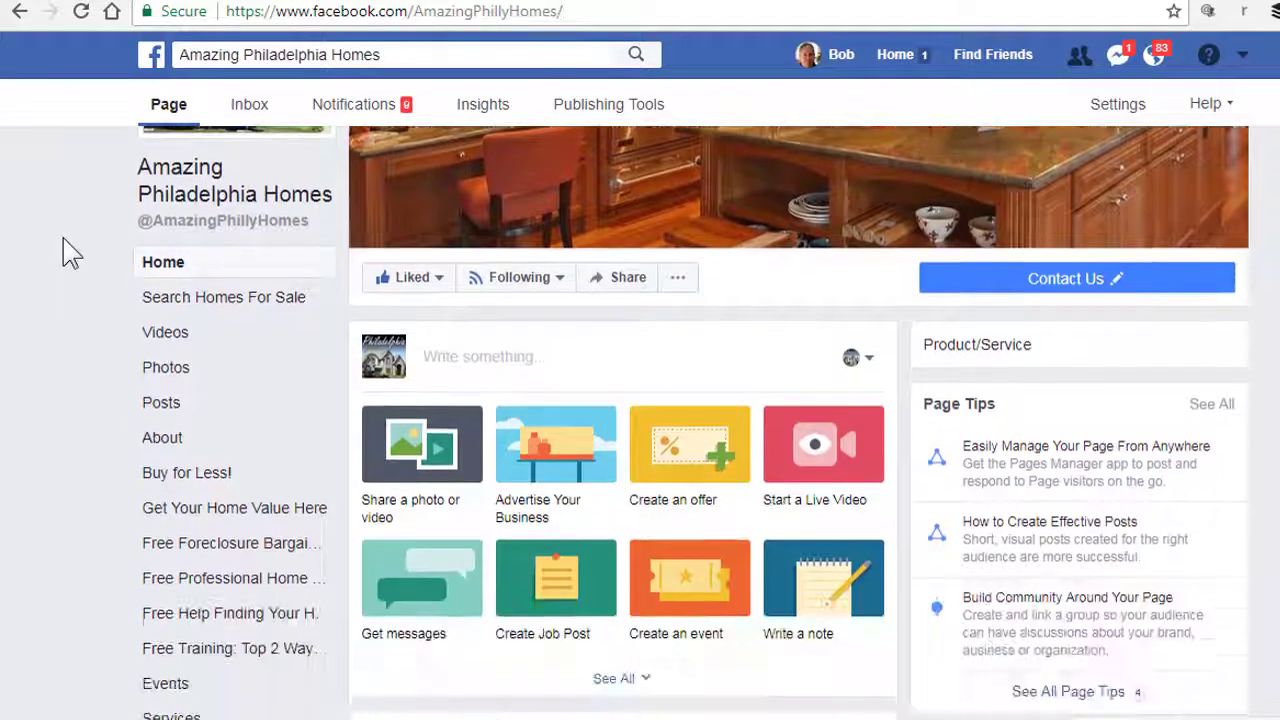
{"action": "left_click", "coordinate": [177, 447]}
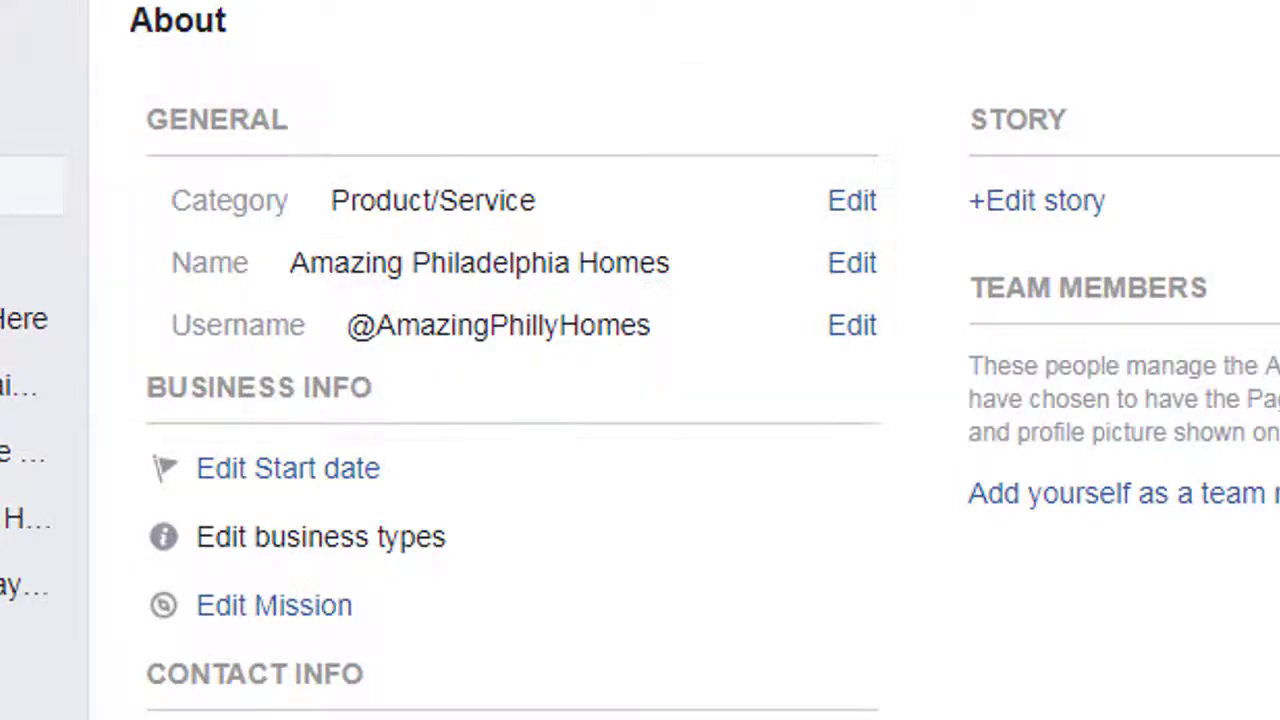
{"action": "mouse_move", "coordinate": [177, 323]}
{"action": "left_mouse_down"}
{"action": "mouse_move", "coordinate": [277, 340]}
{"action": "mouse_move", "coordinate": [310, 325]}
{"action": "left_mouse_up"}
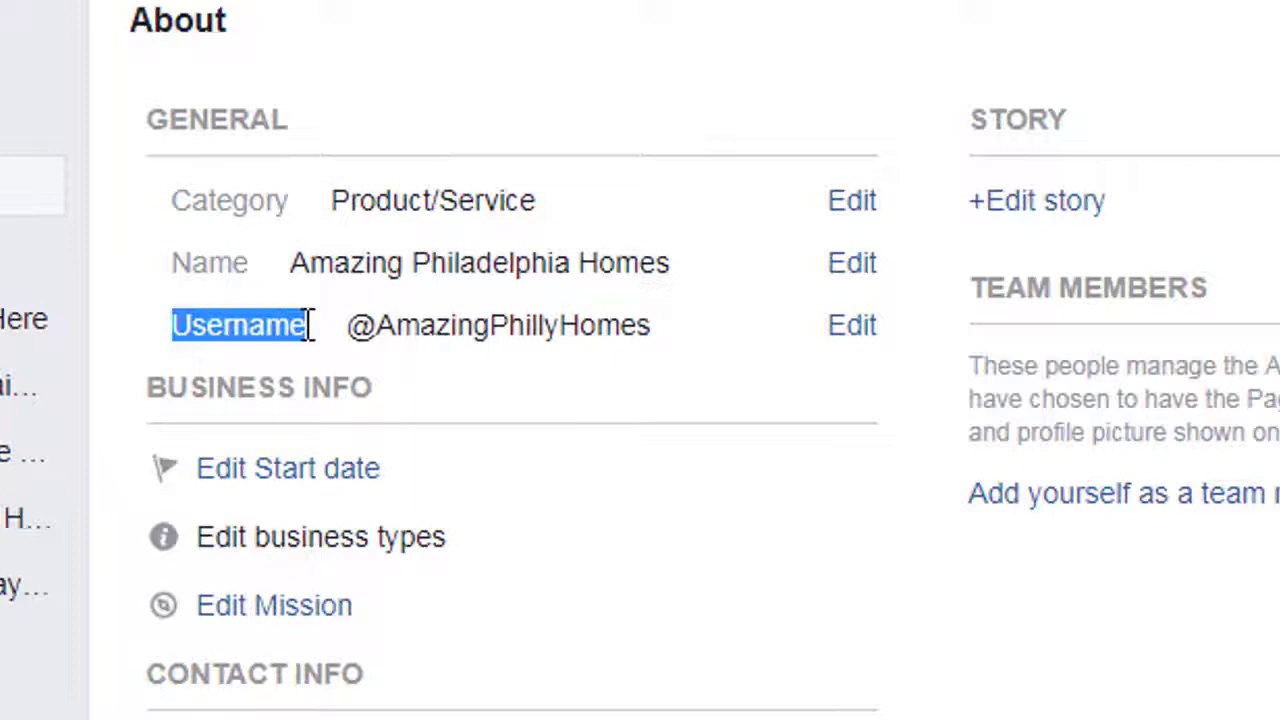
{"action": "left_click_drag", "start_coordinate": [310, 325], "coordinate": [249, 262]}
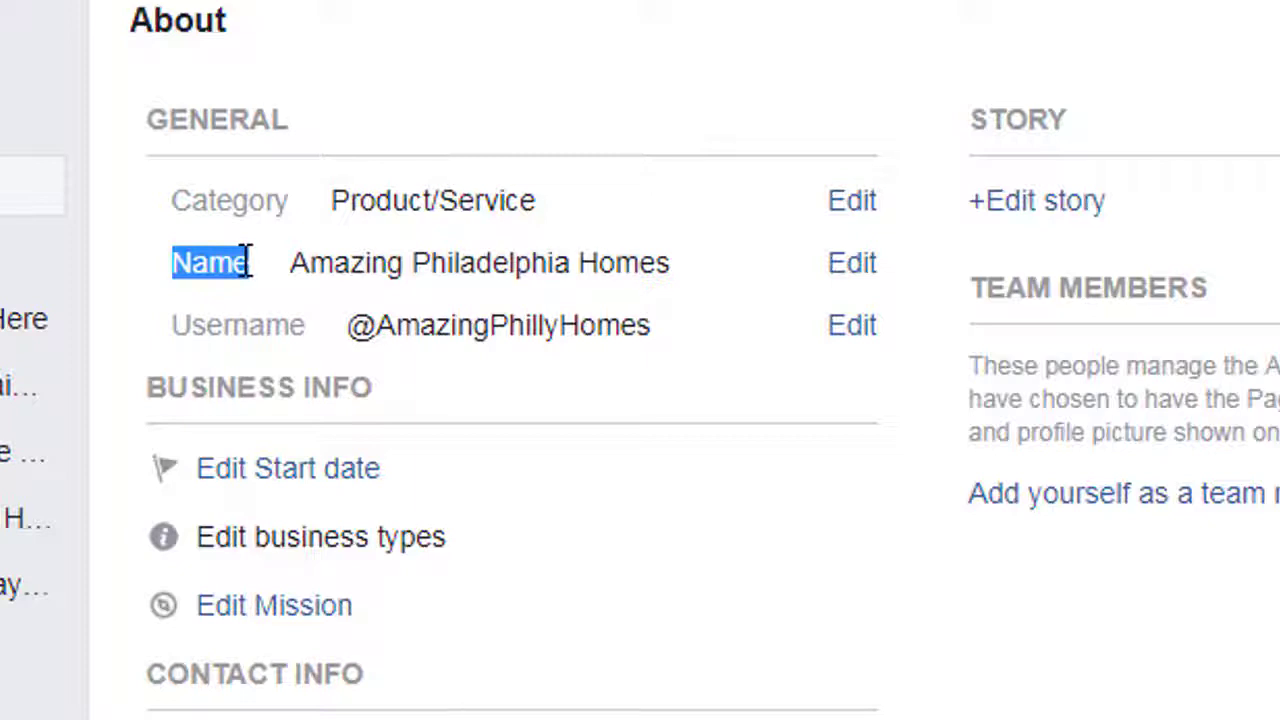
{"action": "left_click_drag", "start_coordinate": [306, 330], "coordinate": [174, 325]}
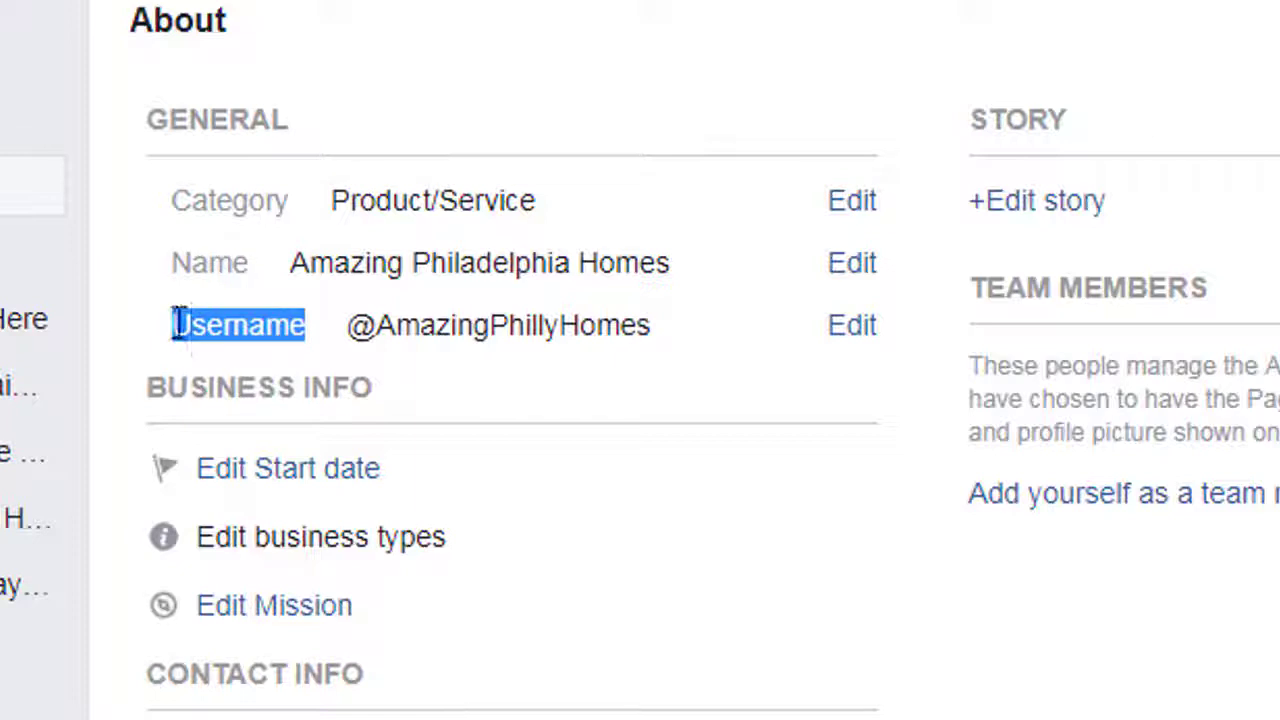
{"action": "left_click_drag", "start_coordinate": [174, 263], "coordinate": [248, 270]}
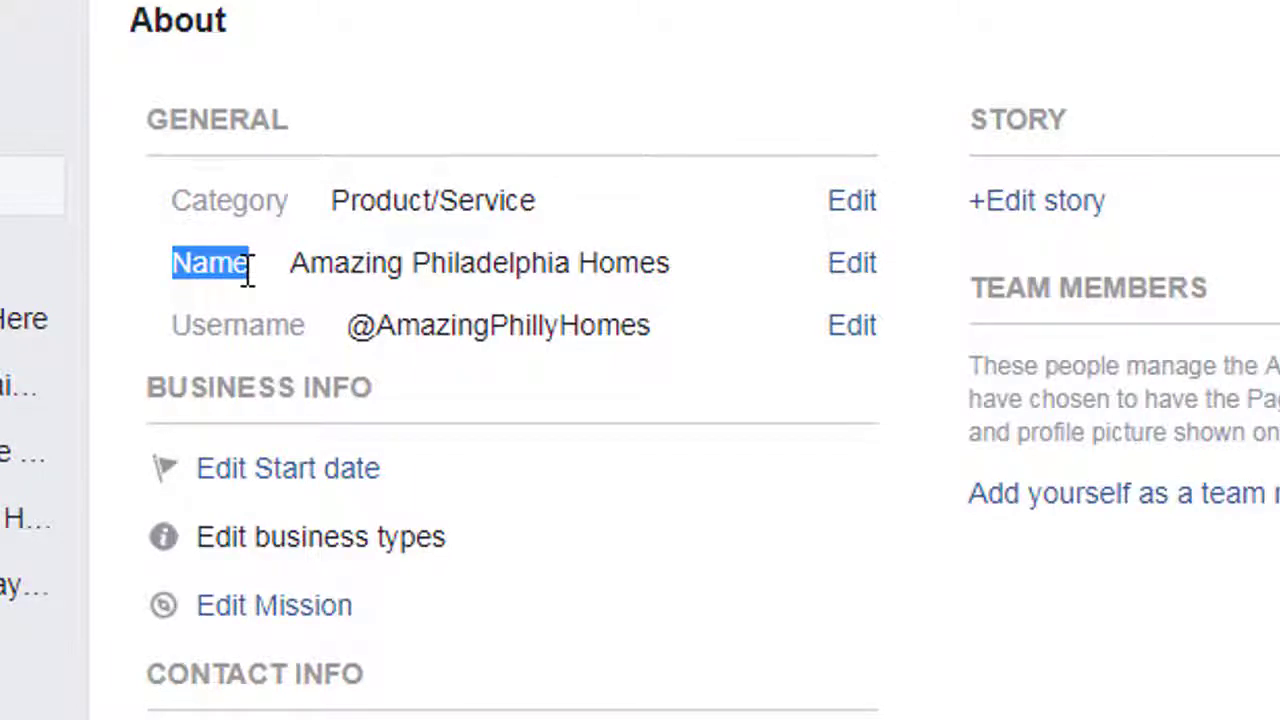
{"action": "left_click_drag", "start_coordinate": [174, 324], "coordinate": [305, 323]}
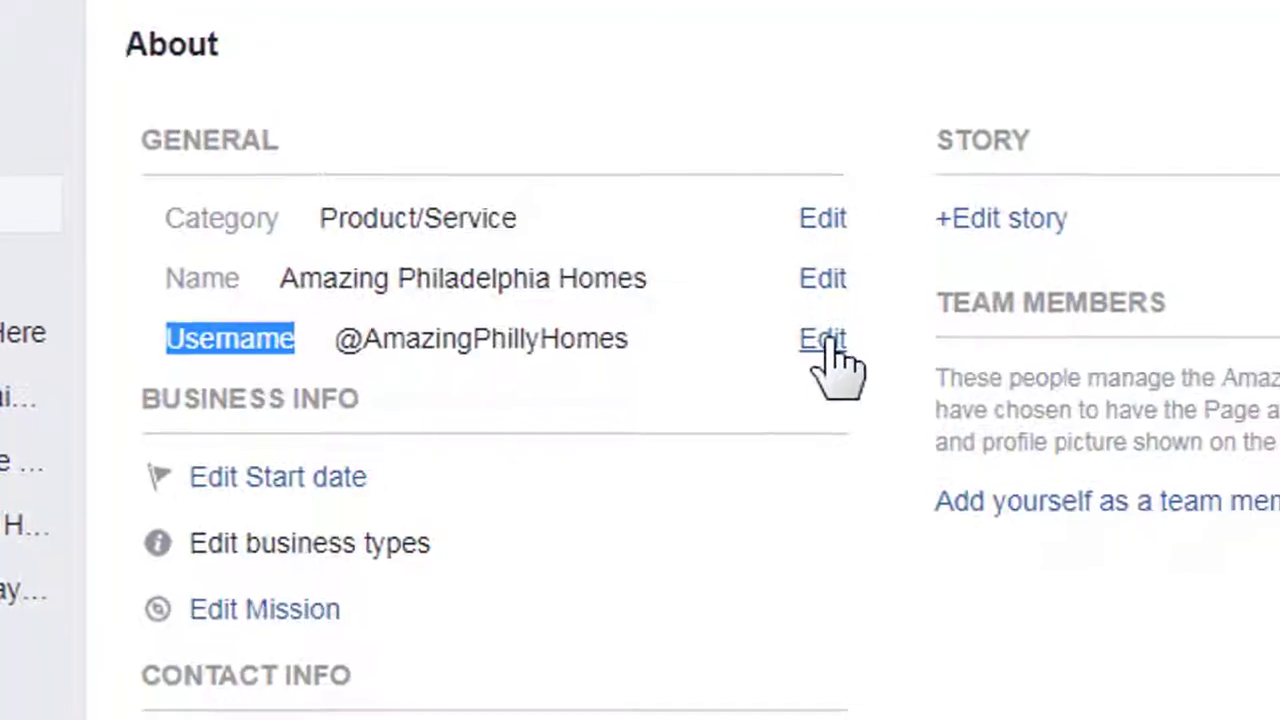
Open the page's username editor and select the current AmazingPhillyHomes text in the Username field.
{"action": "left_click", "coordinate": [856, 333]}
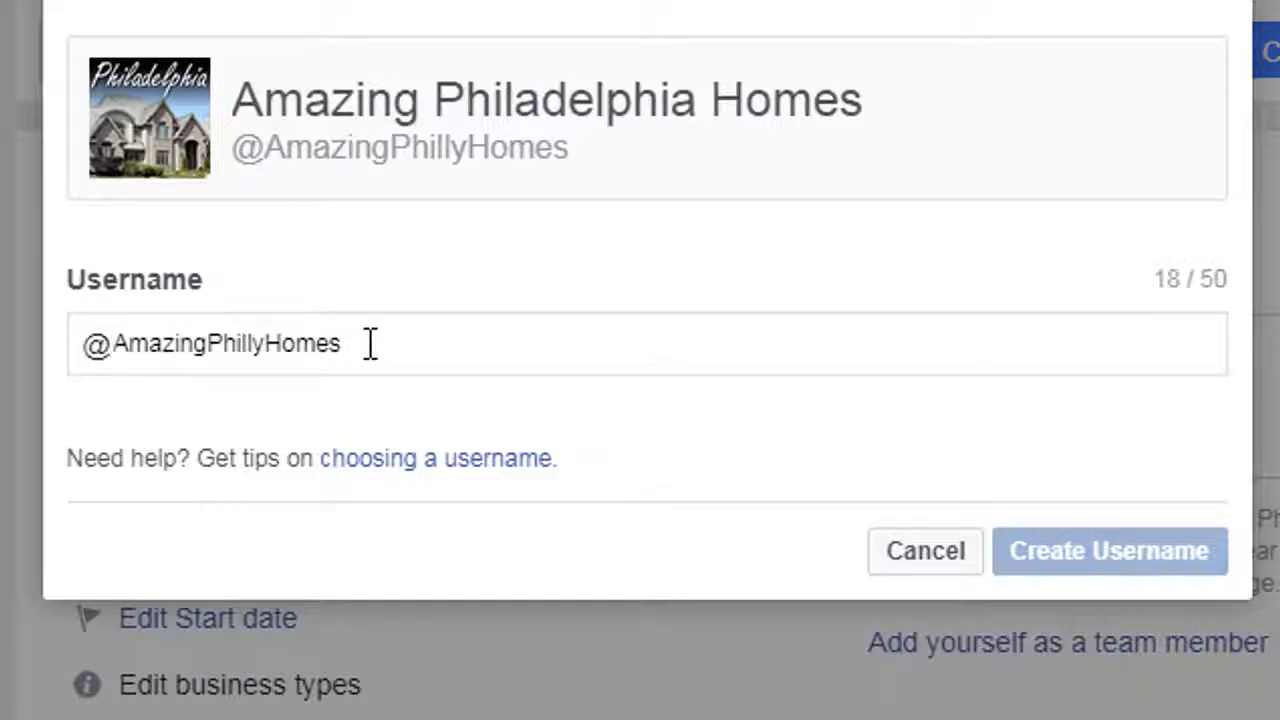
{"action": "left_click_drag", "start_coordinate": [369, 346], "coordinate": [113, 343]}
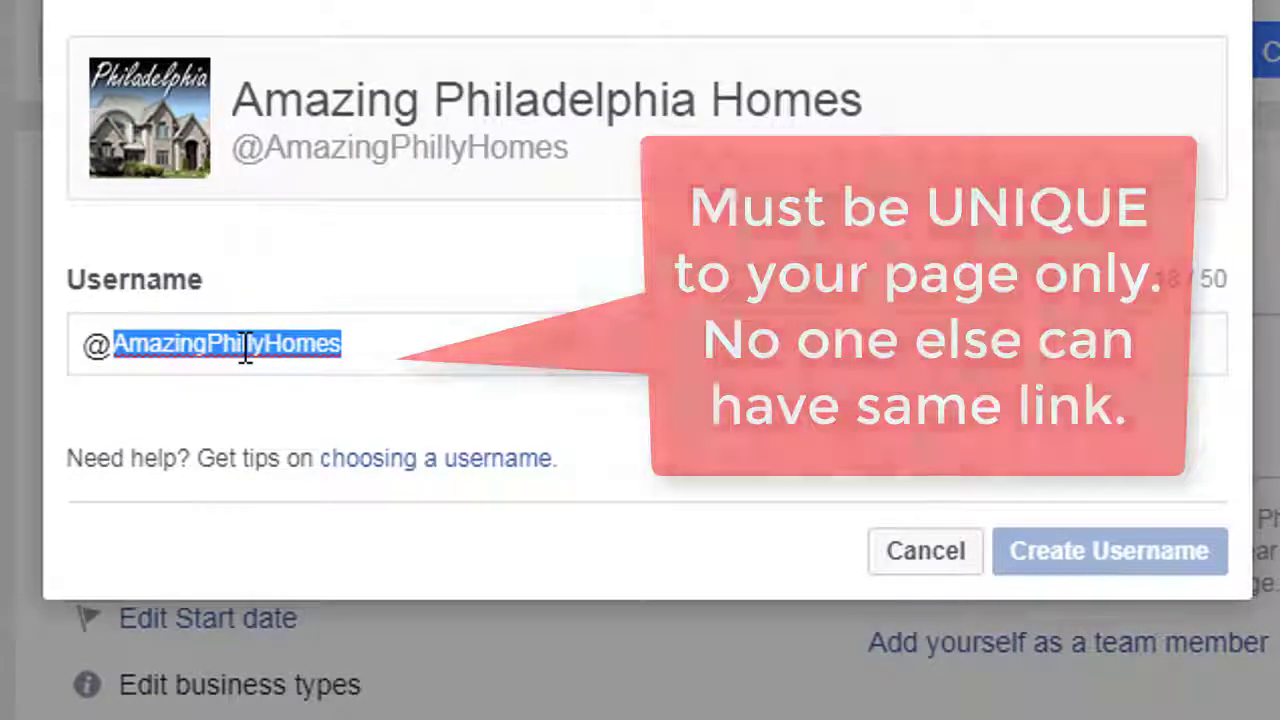
Clear the current username and type FabulousPhiladelphiaHomes to check its availability.
{"action": "key", "text": "BackSpace"}
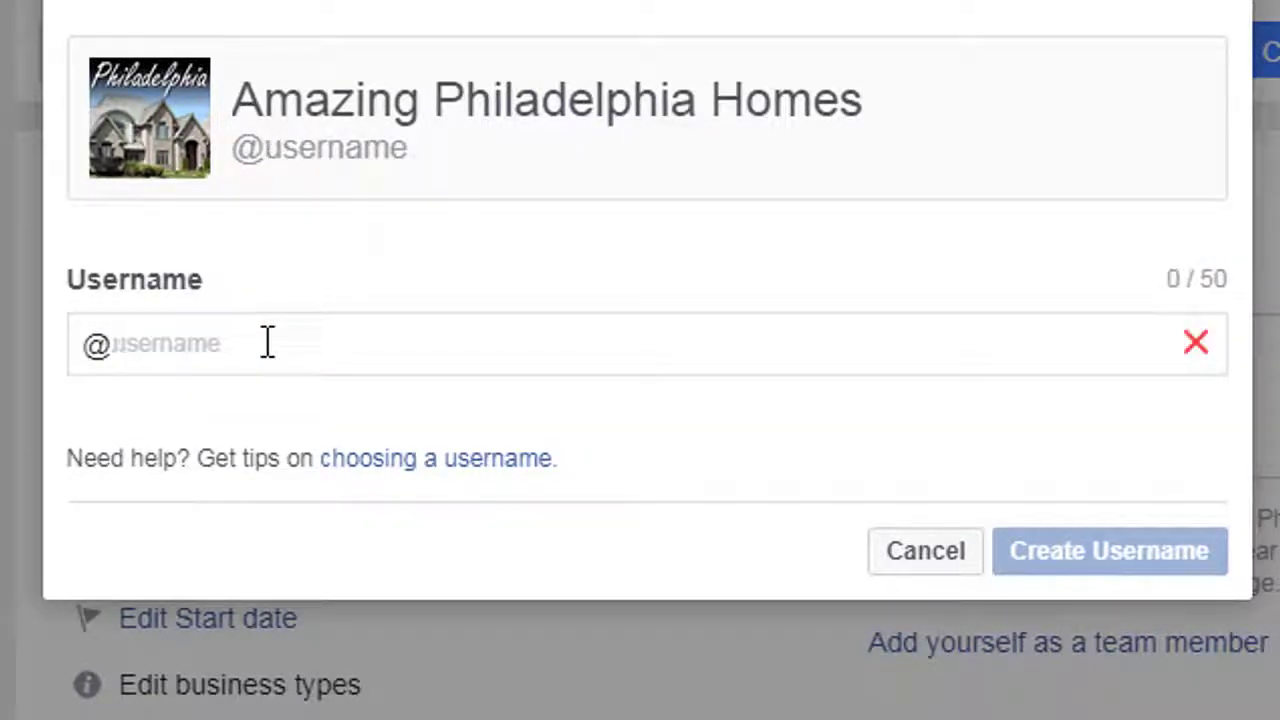
{"action": "type", "text": "Fabulou"}
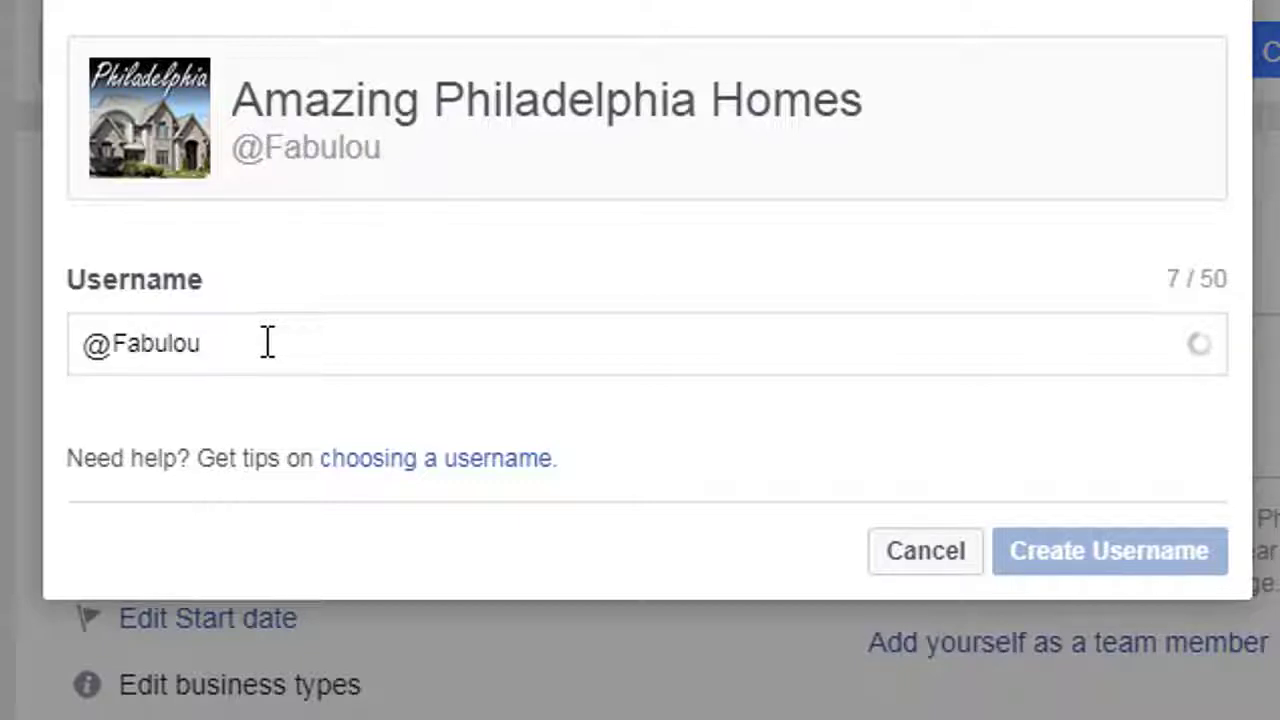
{"action": "type", "text": "sPhiladelphi"}
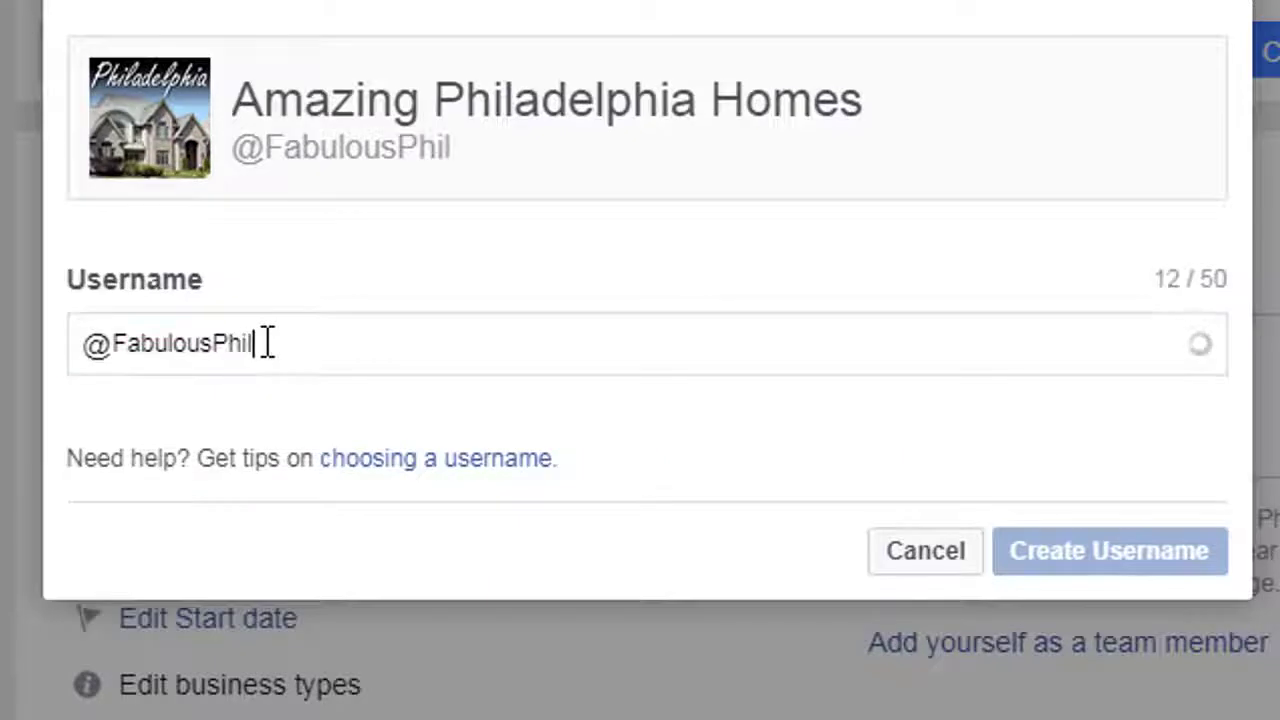
{"action": "type", "text": "aHomes"}
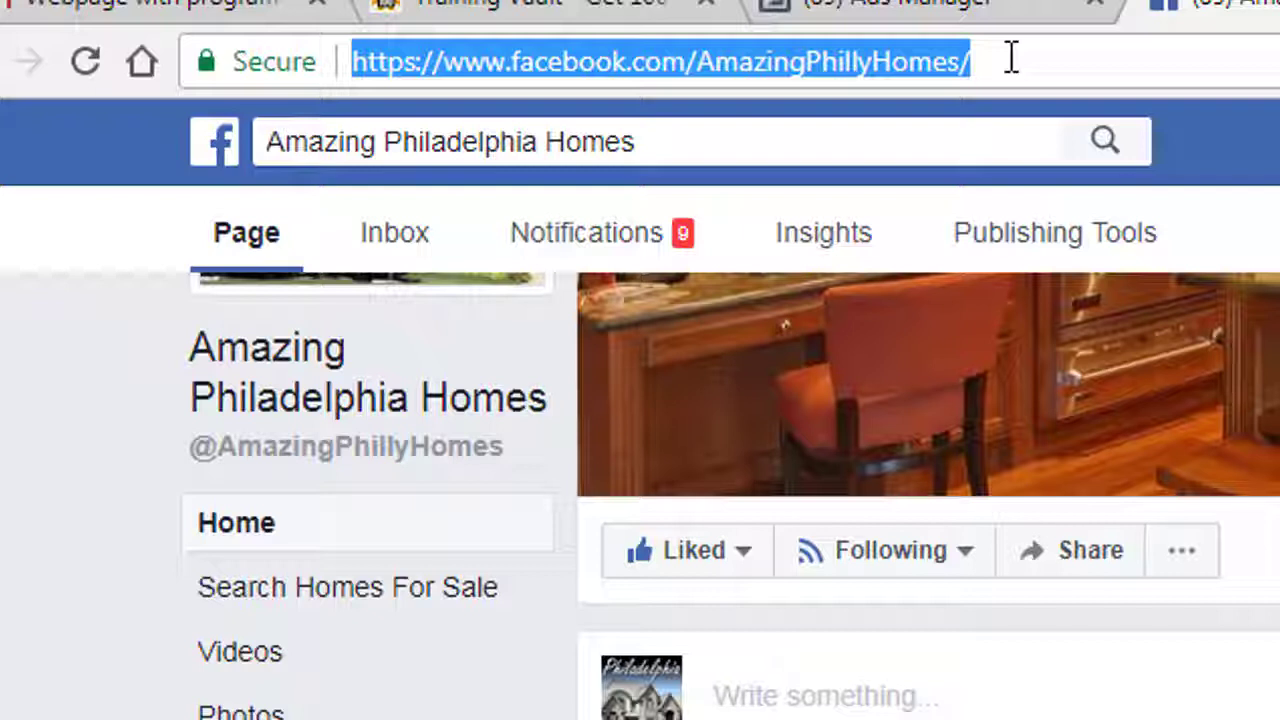
{"action": "left_click", "coordinate": [629, 58]}
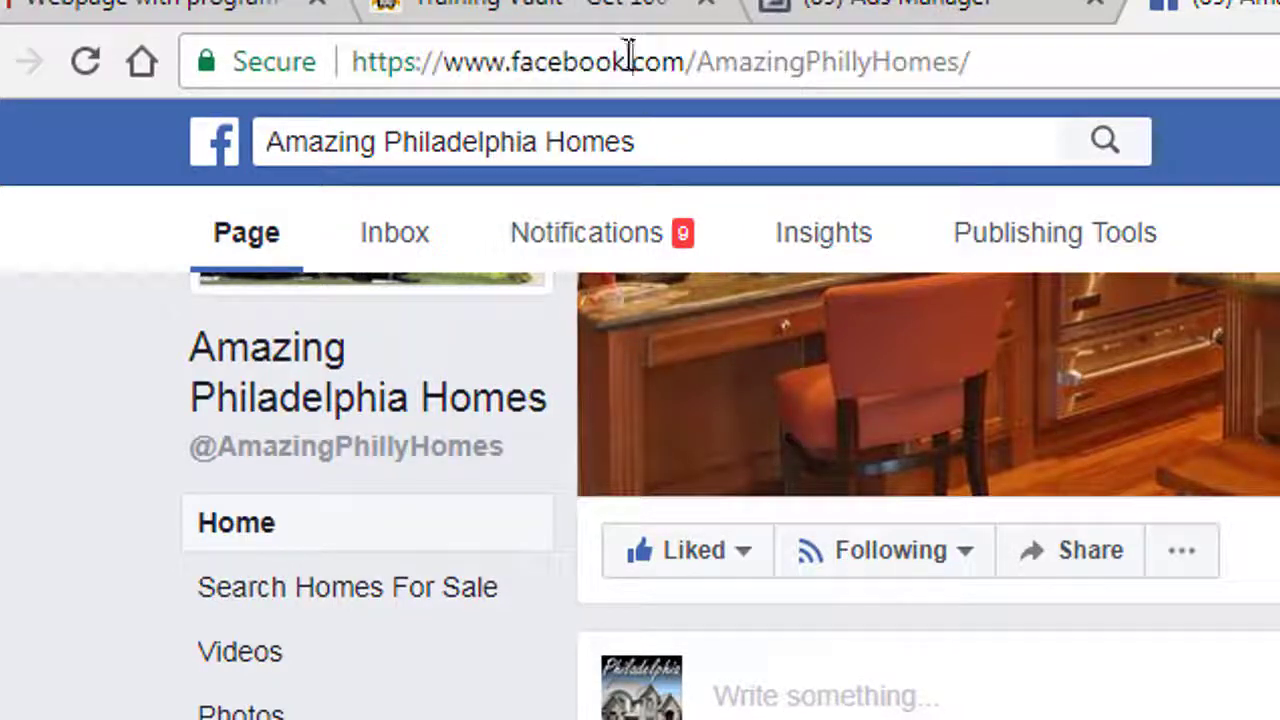
{"action": "key", "text": "BackSpace"}
{"action": "key", "text": "BackSpace"}
{"action": "key", "text": "BackSpace"}
{"action": "type", "text": "o"}
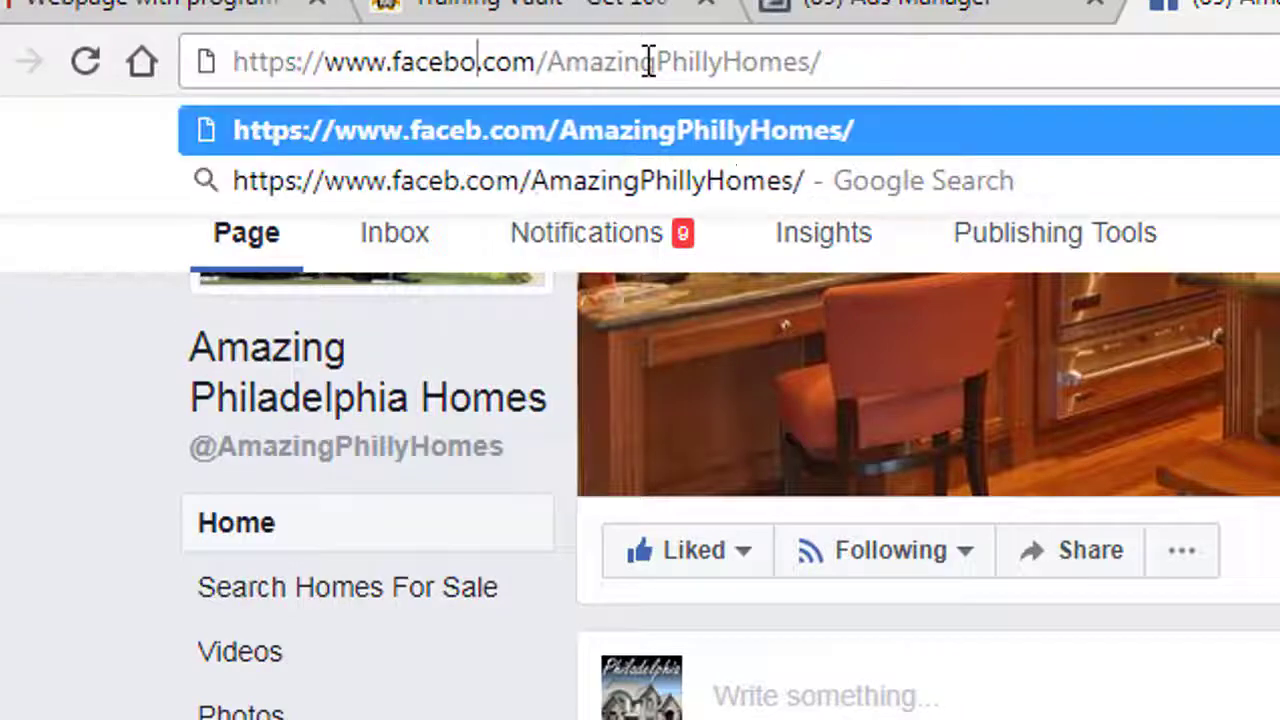
{"action": "key", "text": "BackSpace"}
{"action": "key", "text": "BackSpace"}
{"action": "key", "text": "BackSpace"}
{"action": "key", "text": "BackSpace"}
{"action": "key", "text": "BackSpace"}
{"action": "key", "text": "BackSpace"}
{"action": "key", "text": "BackSpace"}
{"action": "key", "text": "BackSpace"}
{"action": "key", "text": "BackSpace"}
{"action": "key", "text": "BackSpace"}
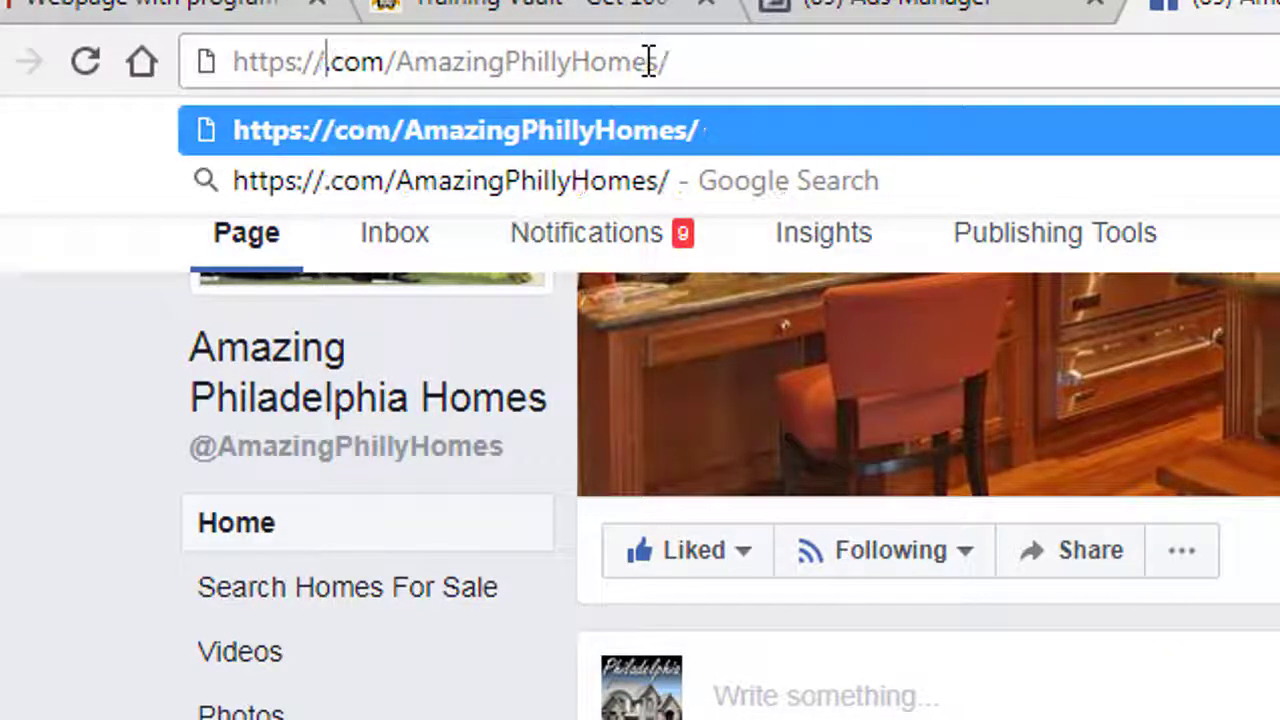
{"action": "type", "text": "fb"}
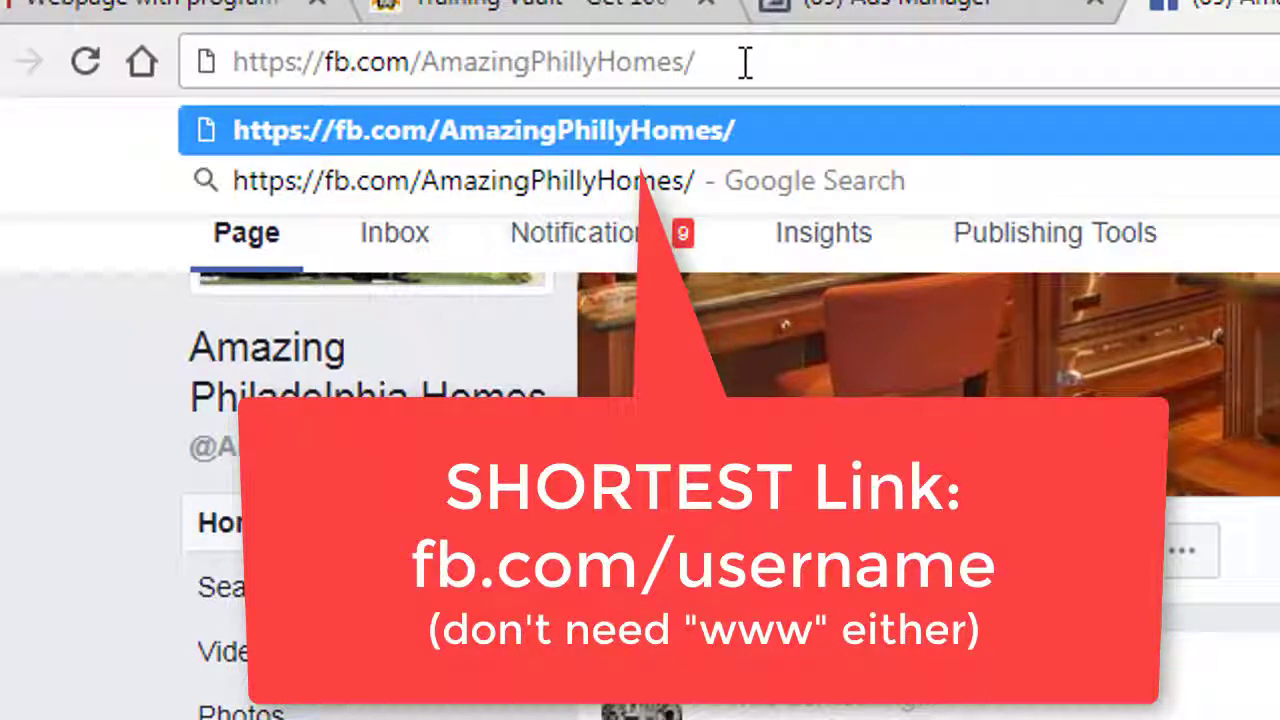
{"action": "left_click_drag", "start_coordinate": [743, 61], "coordinate": [322, 62]}
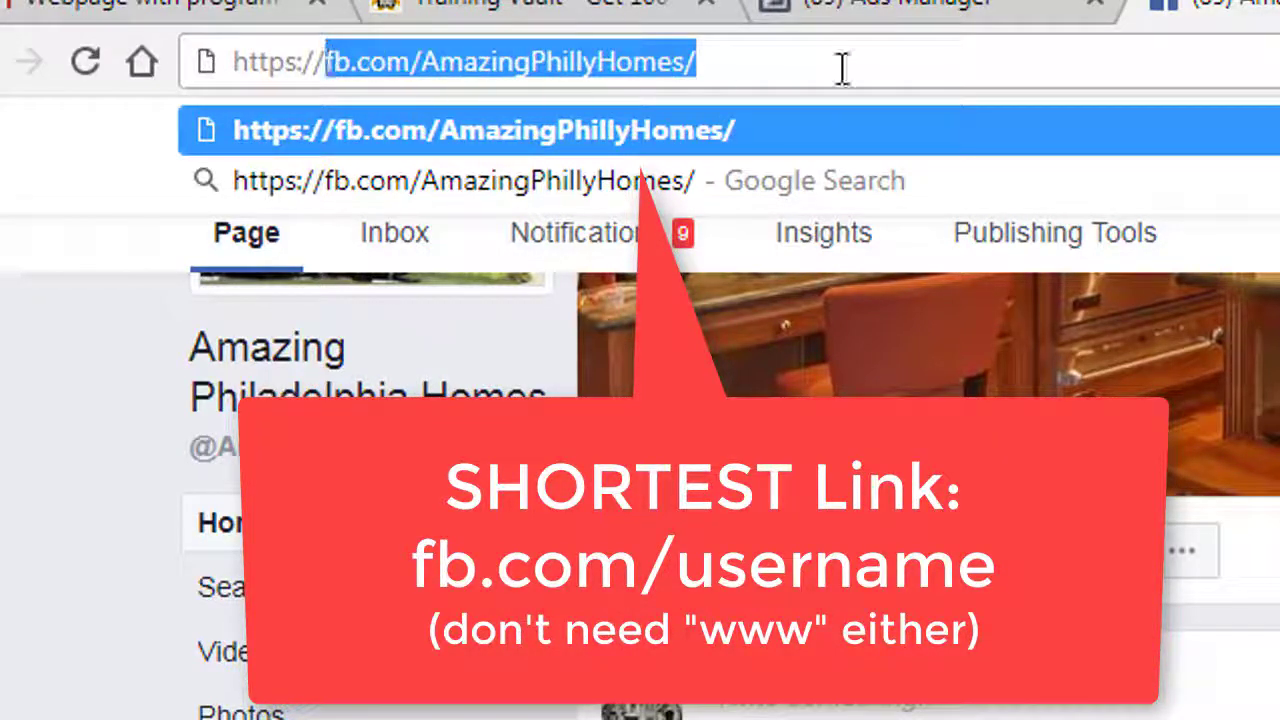